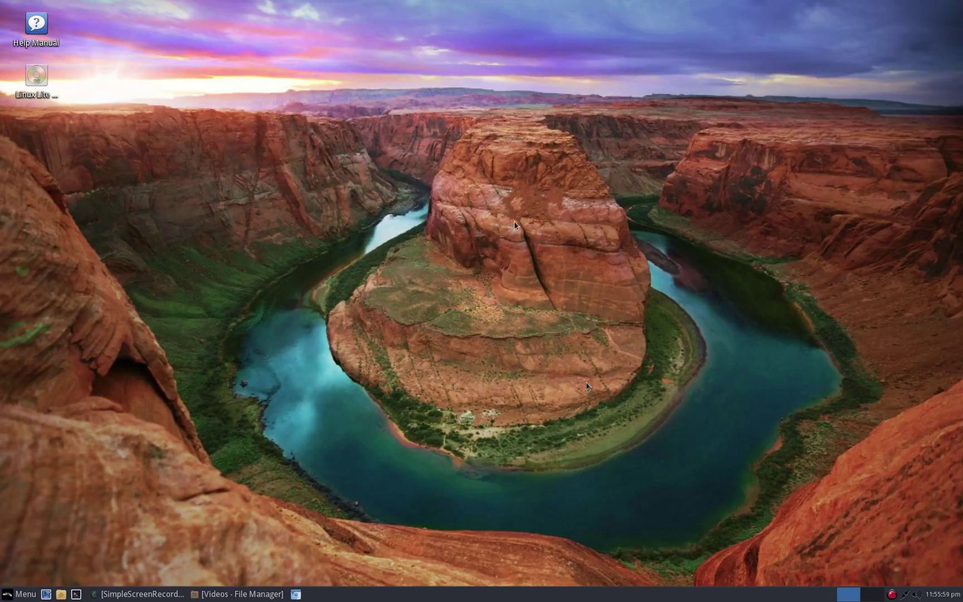
Set the F-16 jet fighter runway photo as the desktop background in Desktop Settings
right_click(467, 254)
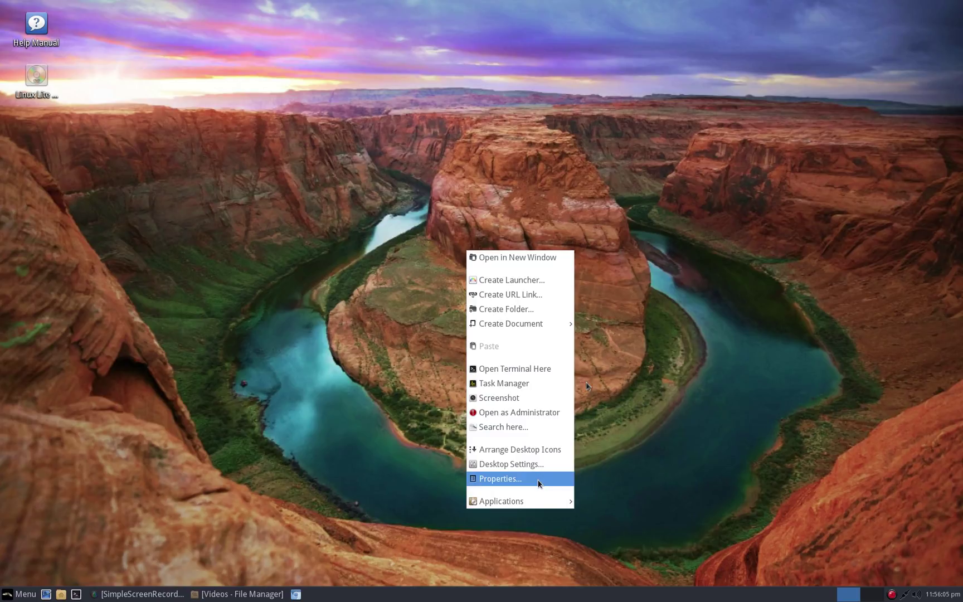
left_click(511, 464)
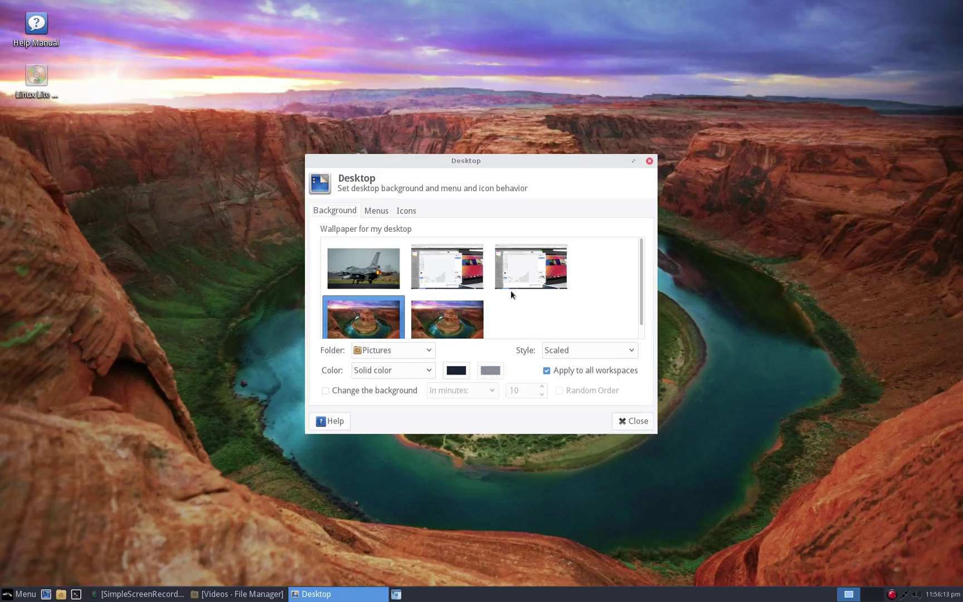
left_click(349, 271)
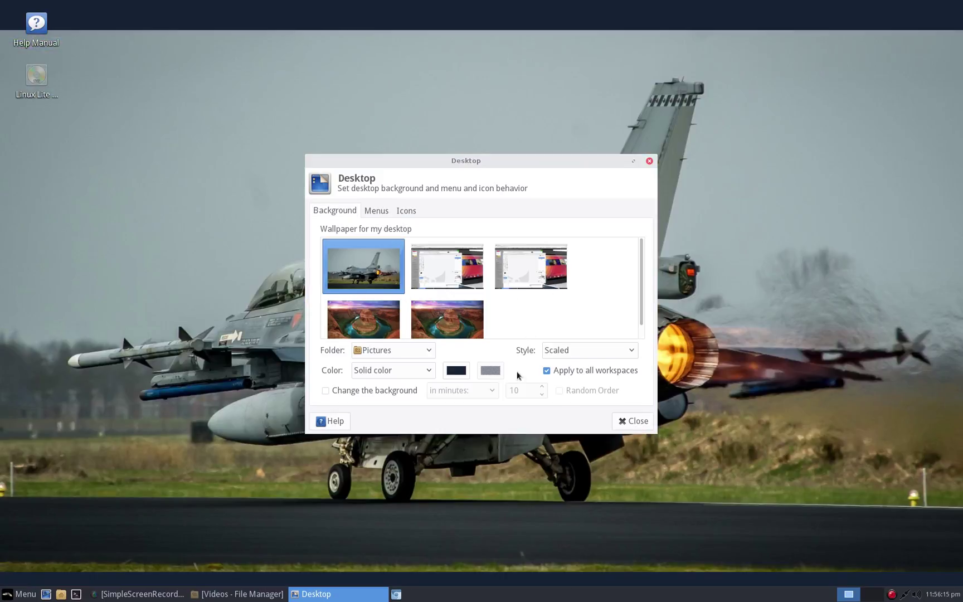
left_click(635, 421)
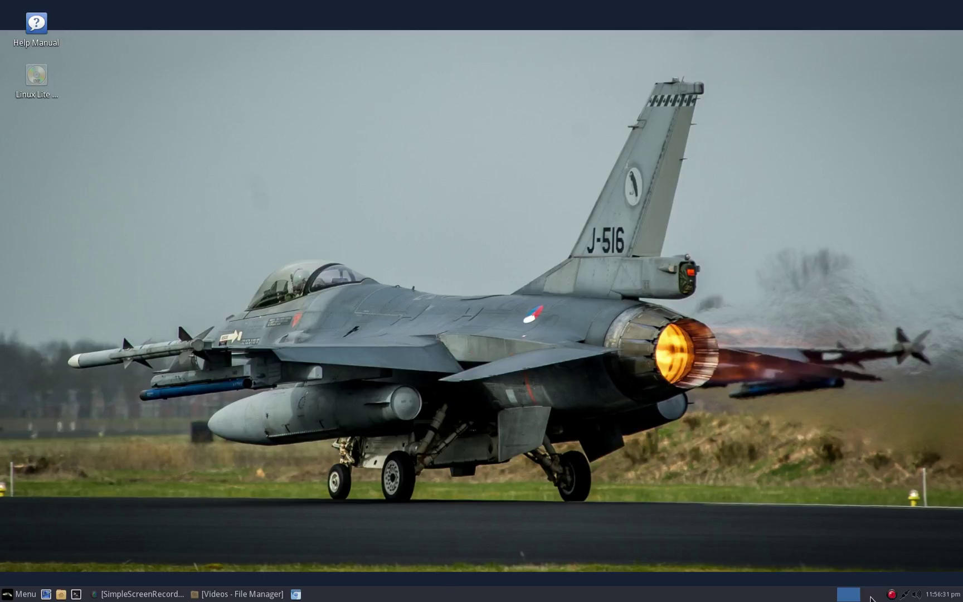
Switch to workspace 2 and launch a new Chromium window
left_click(870, 594)
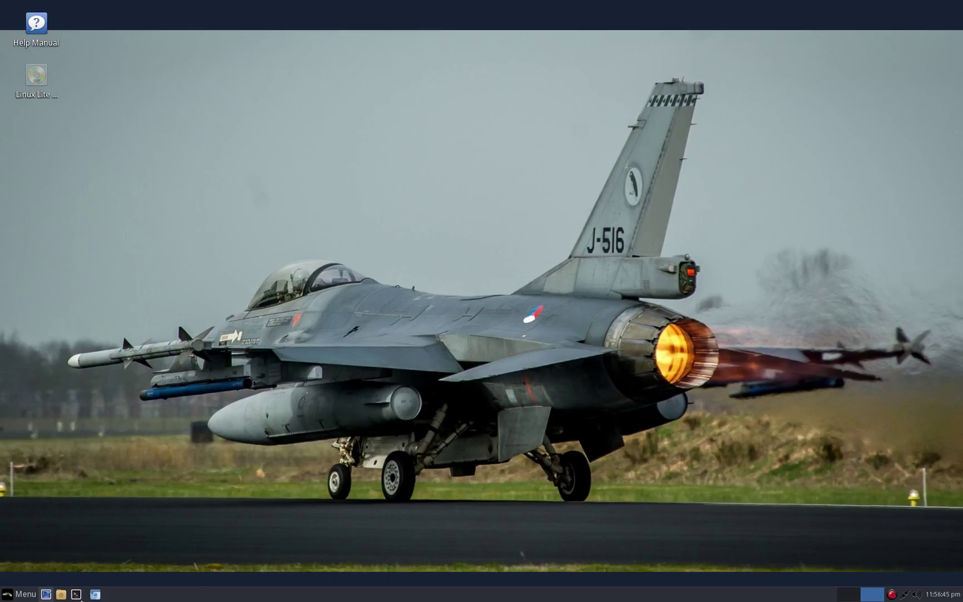
left_click(94, 594)
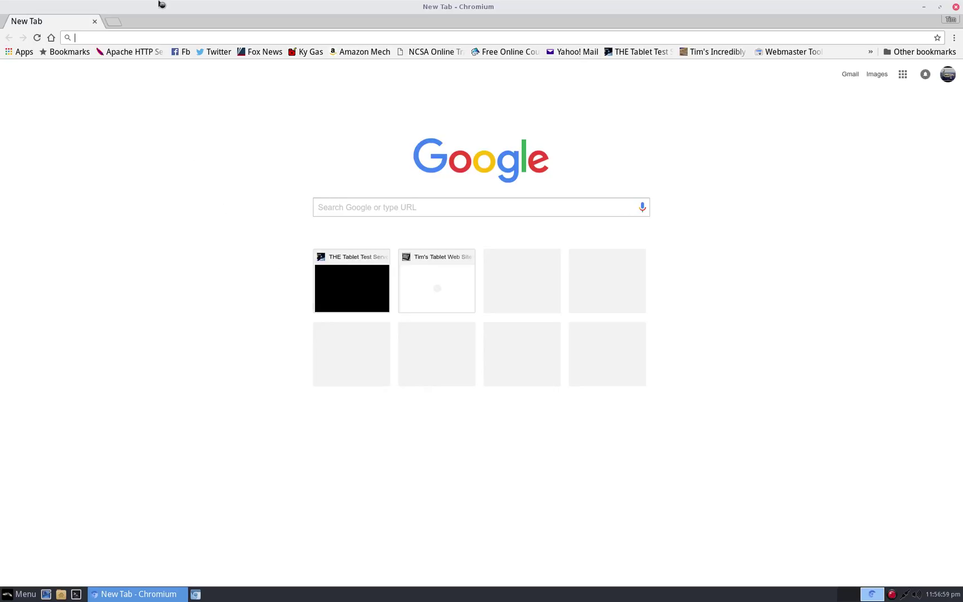
Search Google for 'p51 mustang hd wallpaper'
left_click(329, 208)
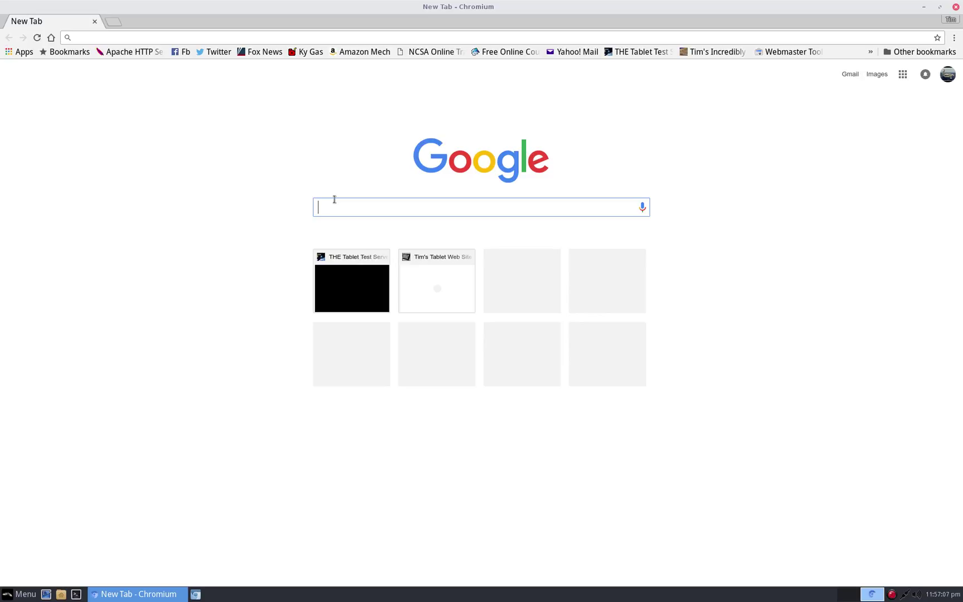
type("p51")
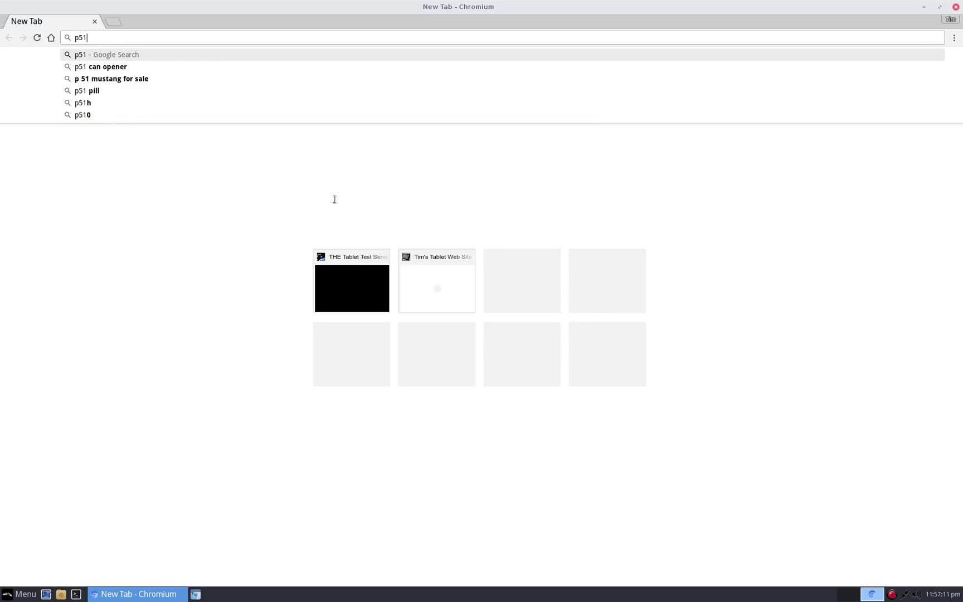
type(" must")
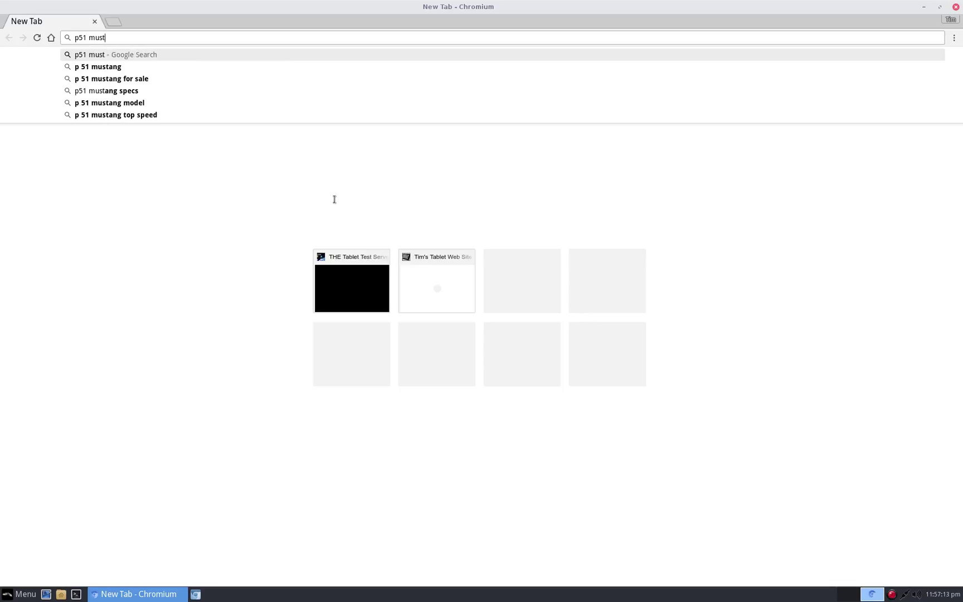
type("ang hd")
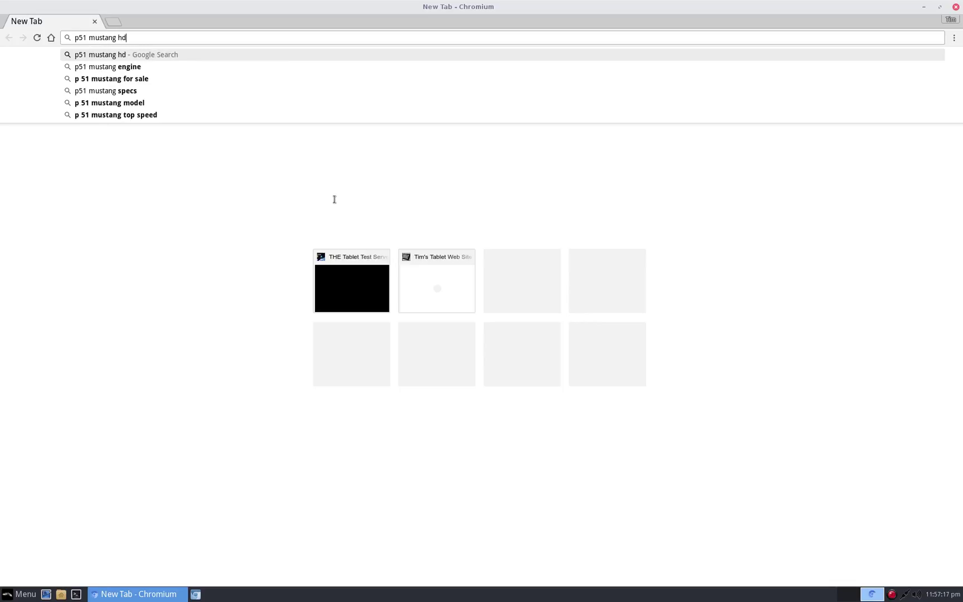
type(" wall")
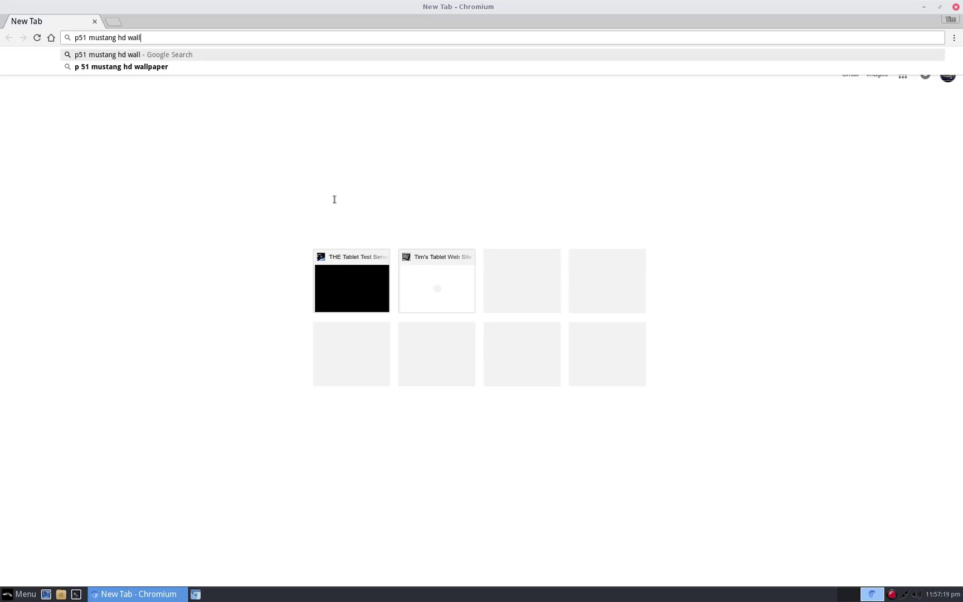
type("papers")
key("Return")
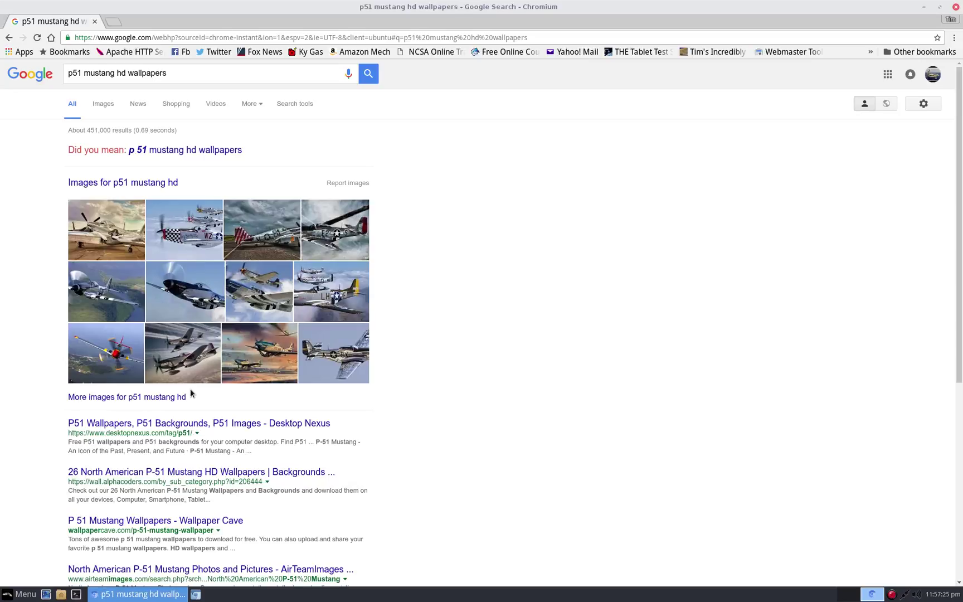
Open the full-size 3840×2160 P-51-over-the-river image (327095.jpg) from Google Images
left_click(127, 399)
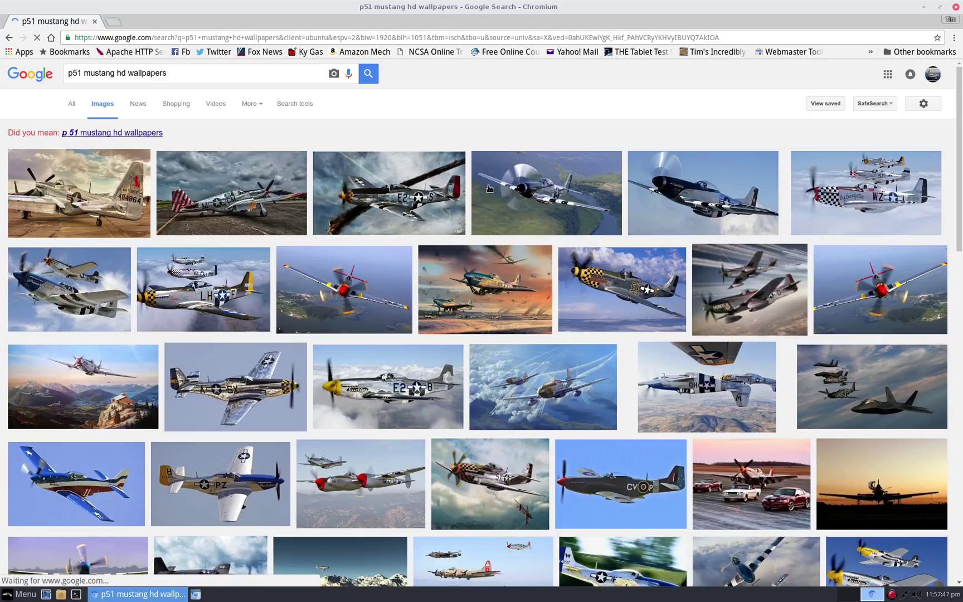
left_click(560, 206)
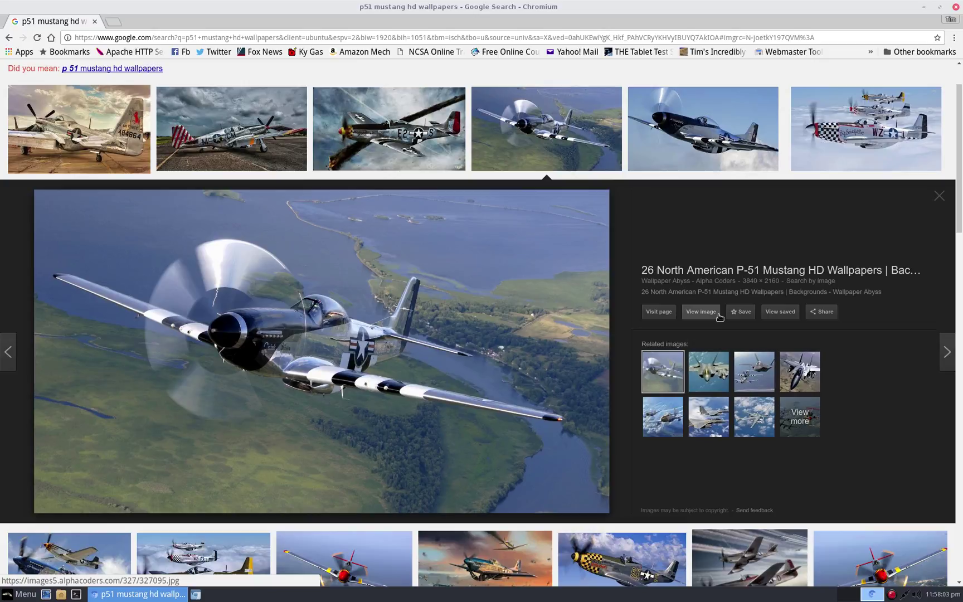
left_click(700, 315)
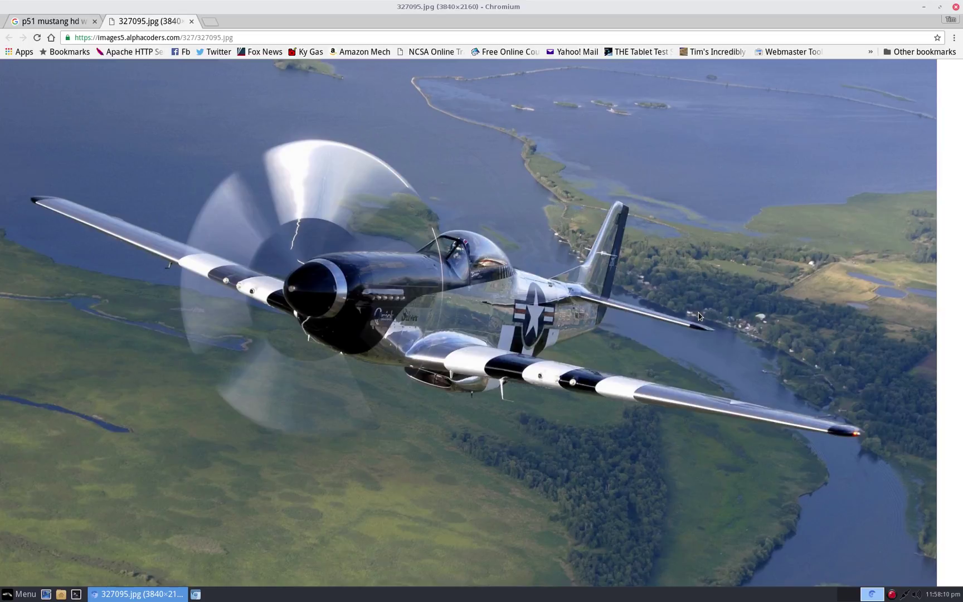
Save the P-51 photo to Pictures as p51Mustang1.jpg, then minimize Chromium
right_click(520, 324)
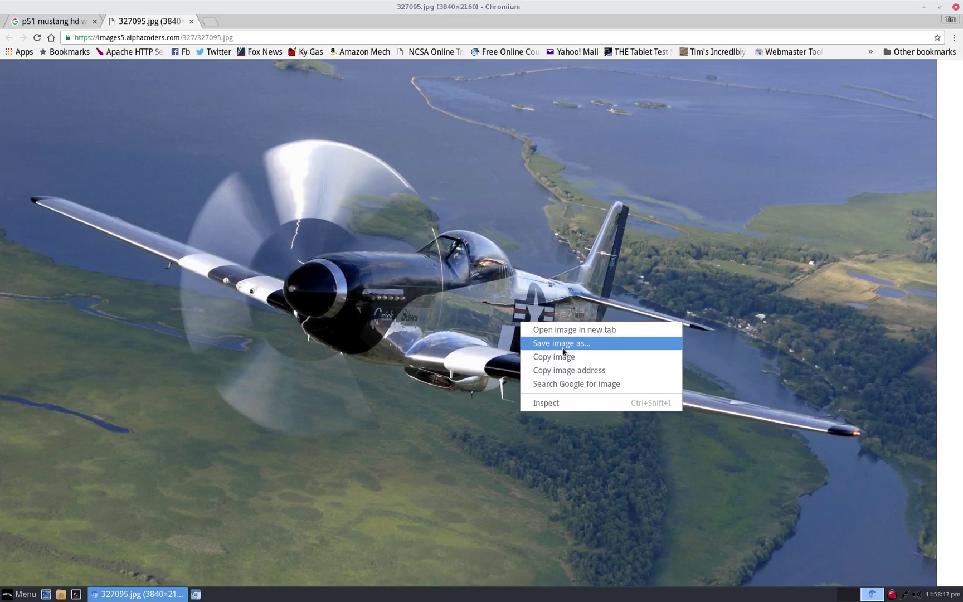
left_click(563, 348)
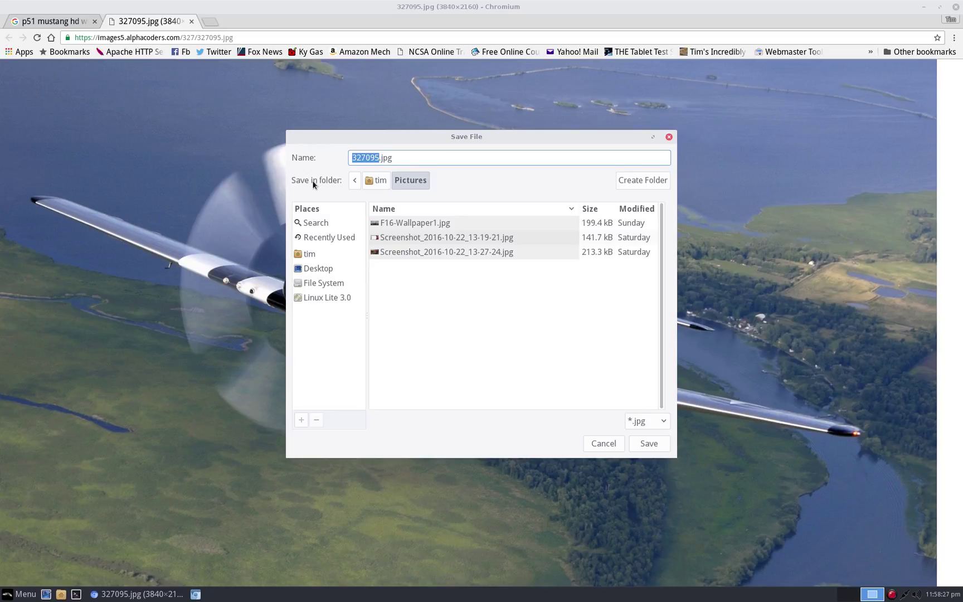
type("p51Mustang1")
key("Return")
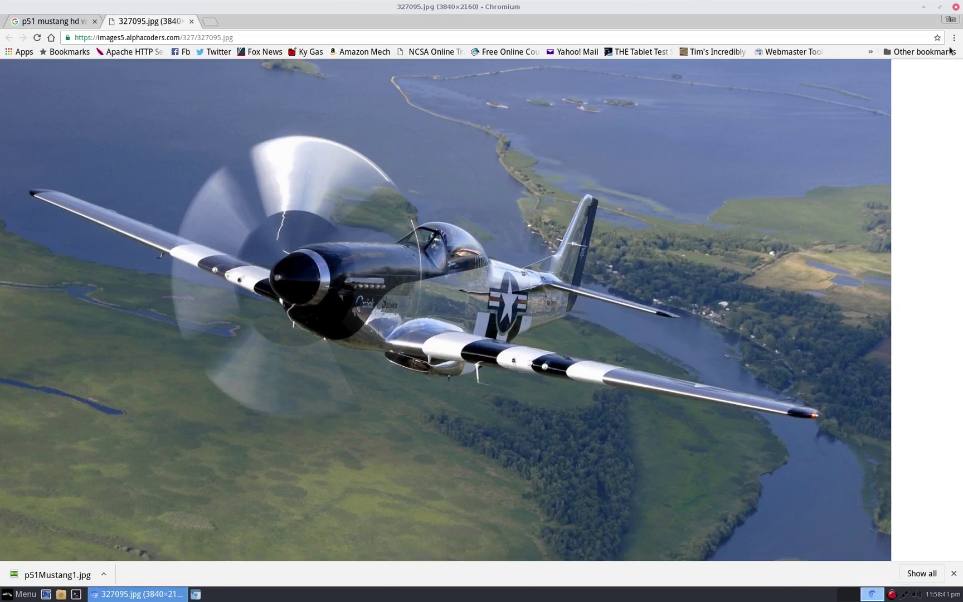
left_click(924, 8)
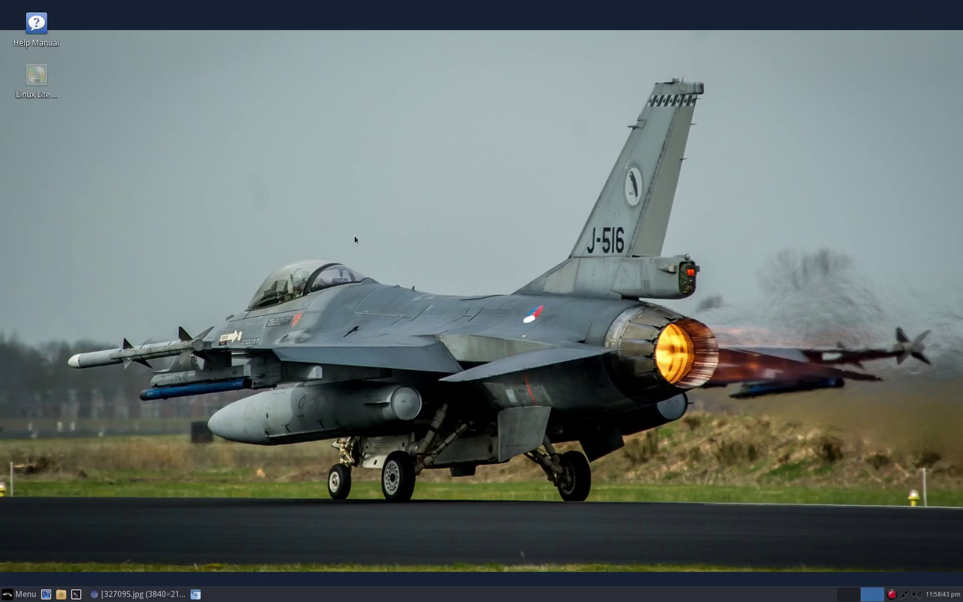
Make the P-51 photo the wallpaper with the background changing every 10 minutes
right_click(358, 185)
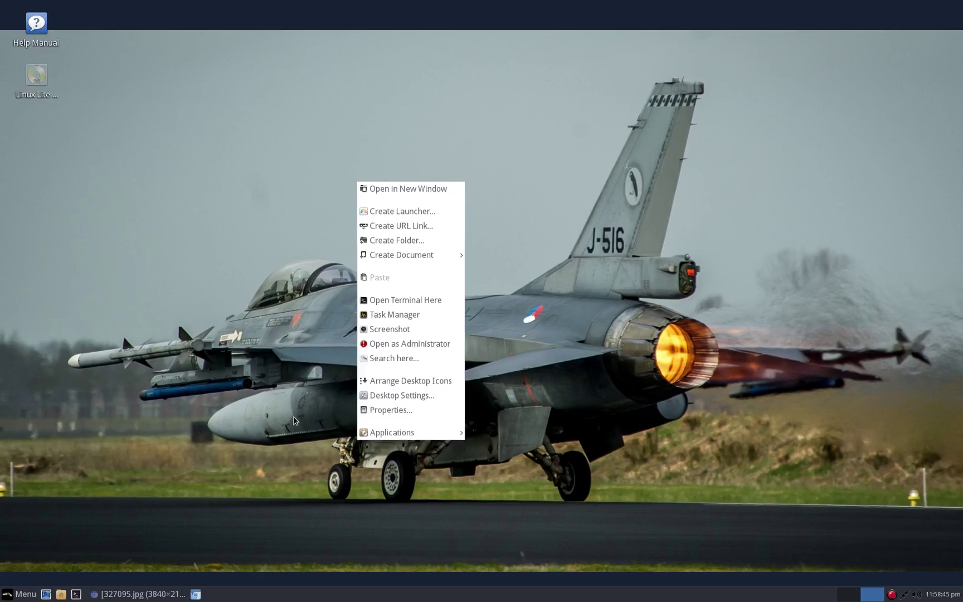
left_click(434, 401)
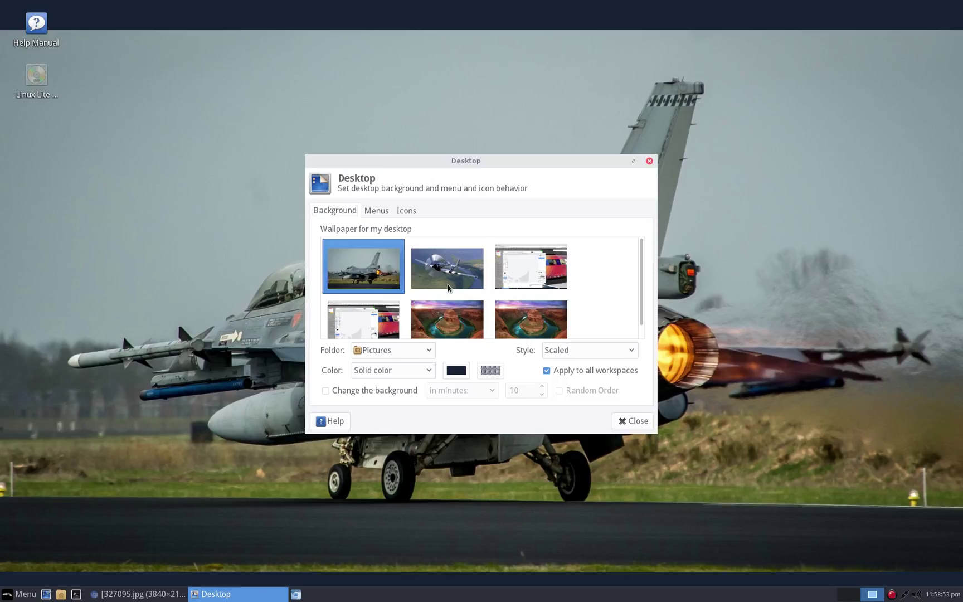
left_click(449, 287)
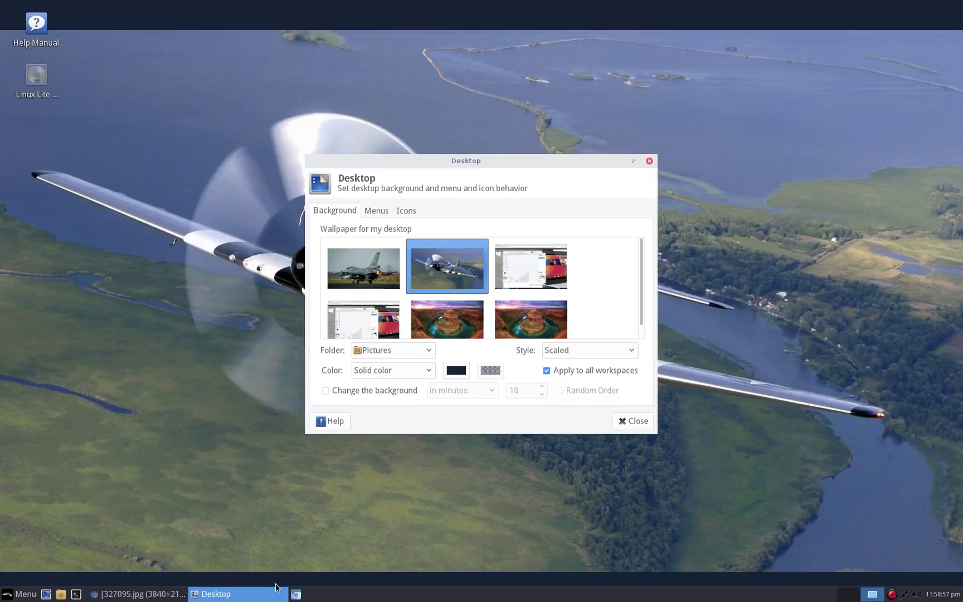
left_click(327, 391)
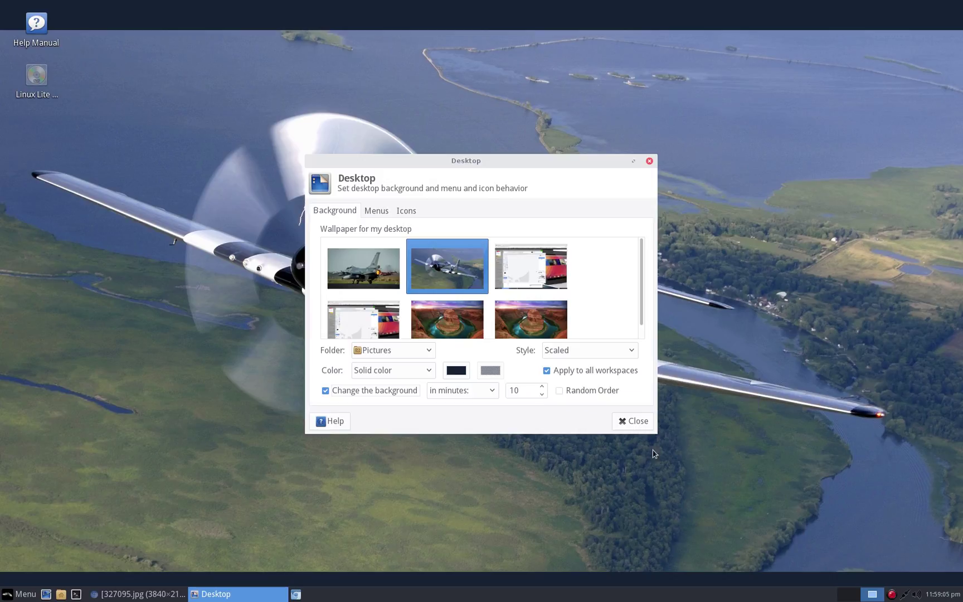
left_click(629, 422)
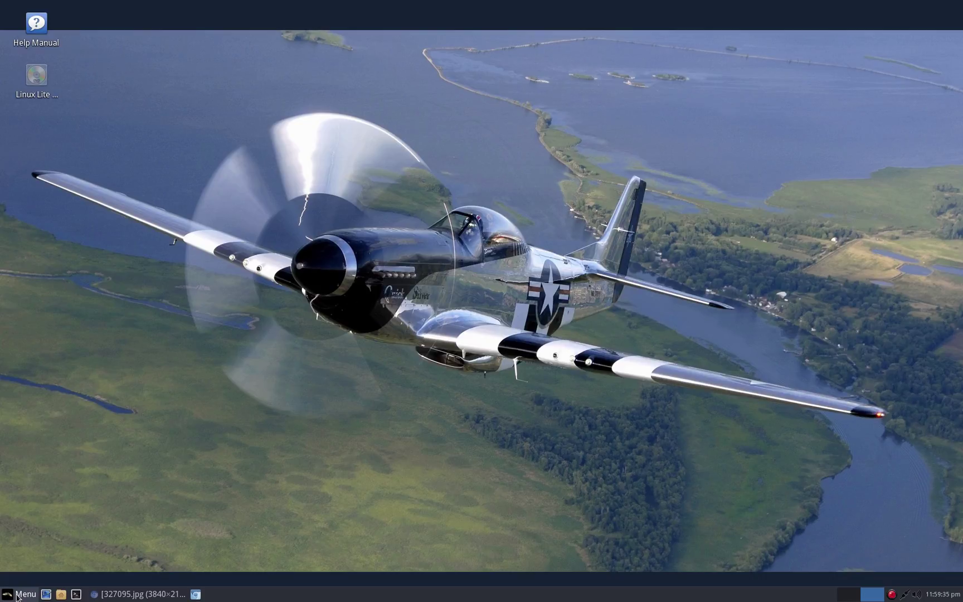
Launch Install/Remove Software from the Whisker Menu's All applications list
left_click(16, 595)
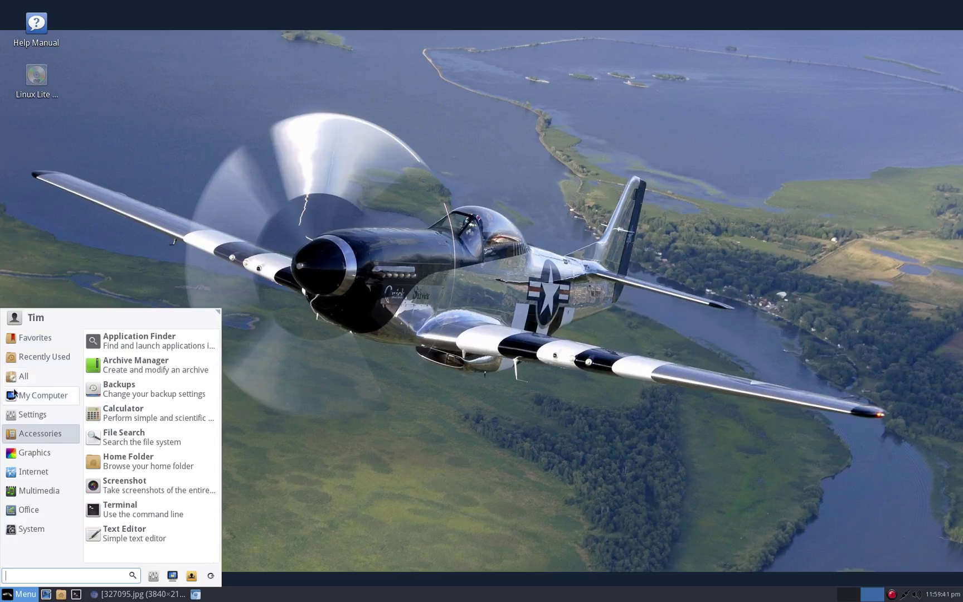
mouse_move(16, 382)
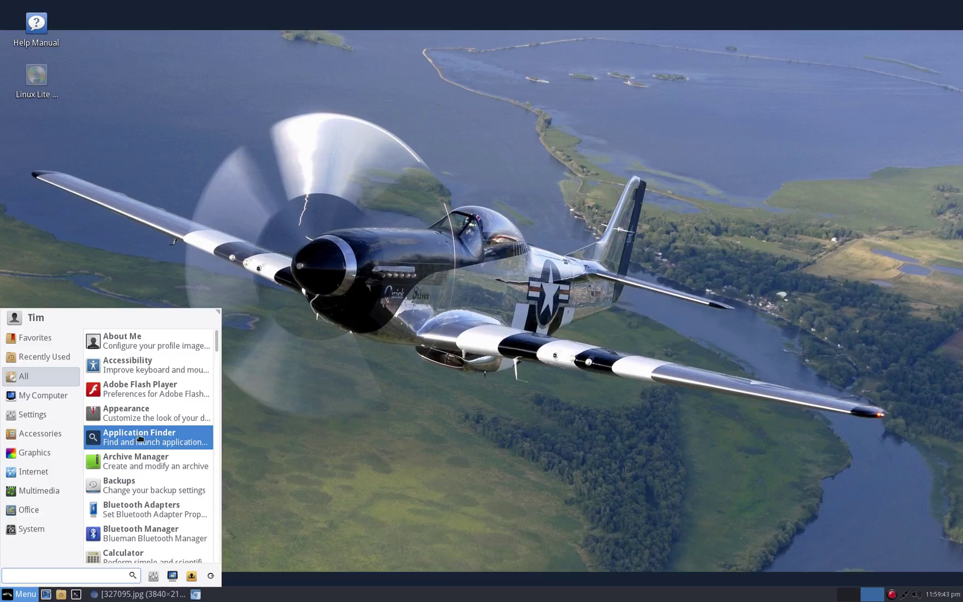
scroll(144, 435, "down", 5)
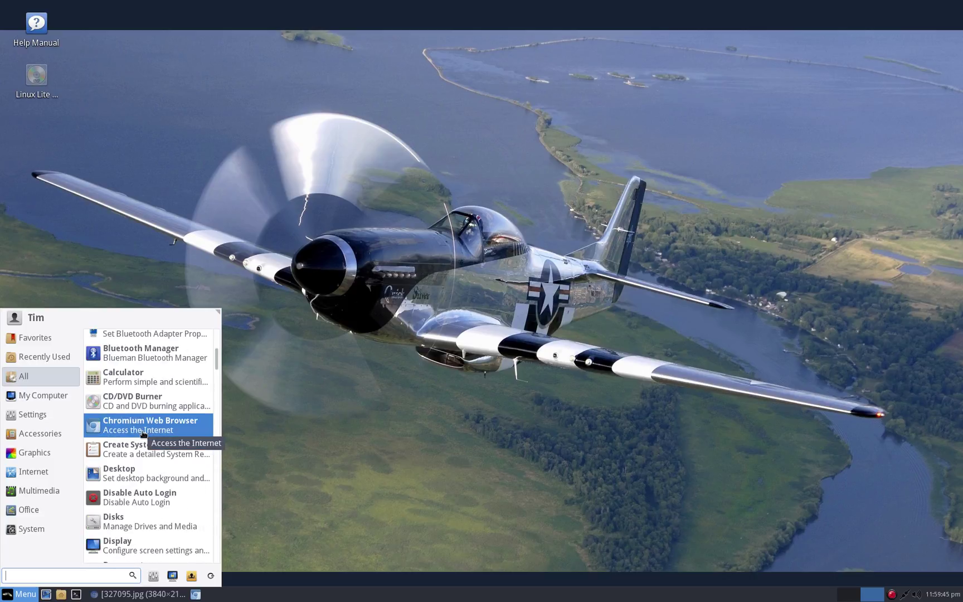
scroll(144, 435, "down", 2)
scroll(144, 435, "down", 5)
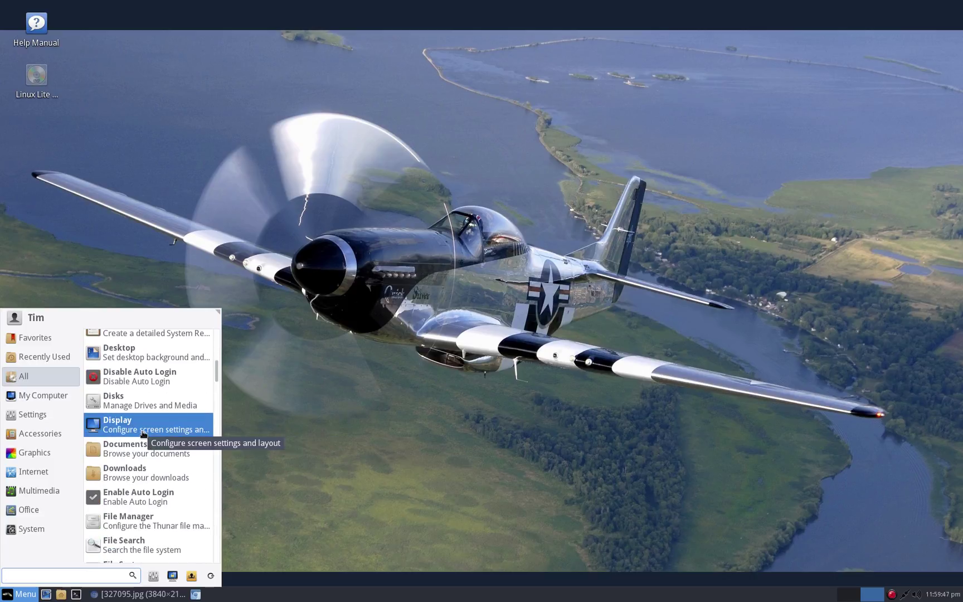
scroll(143, 434, "down", 1)
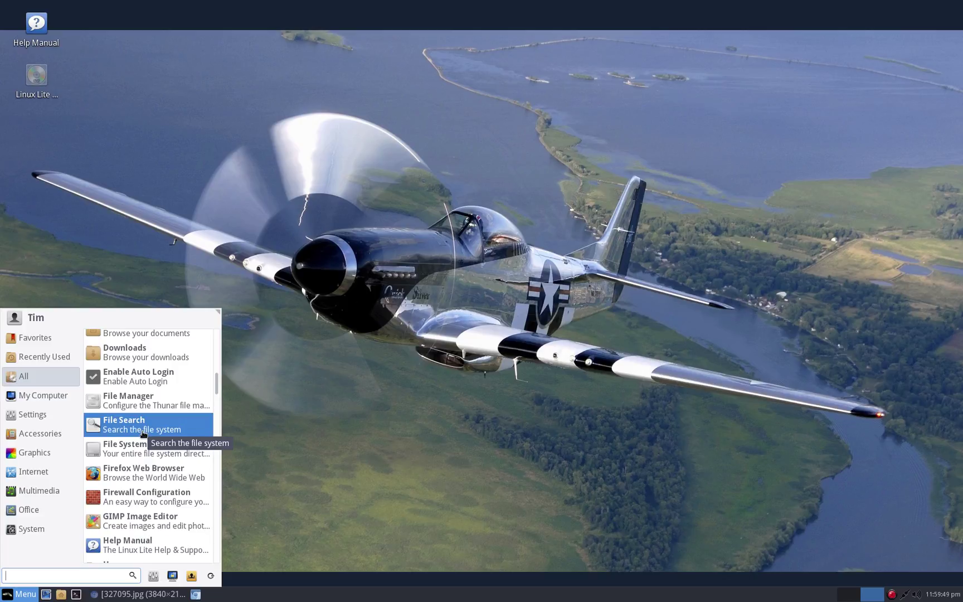
scroll(143, 435, "down", 2)
scroll(143, 435, "down", 2)
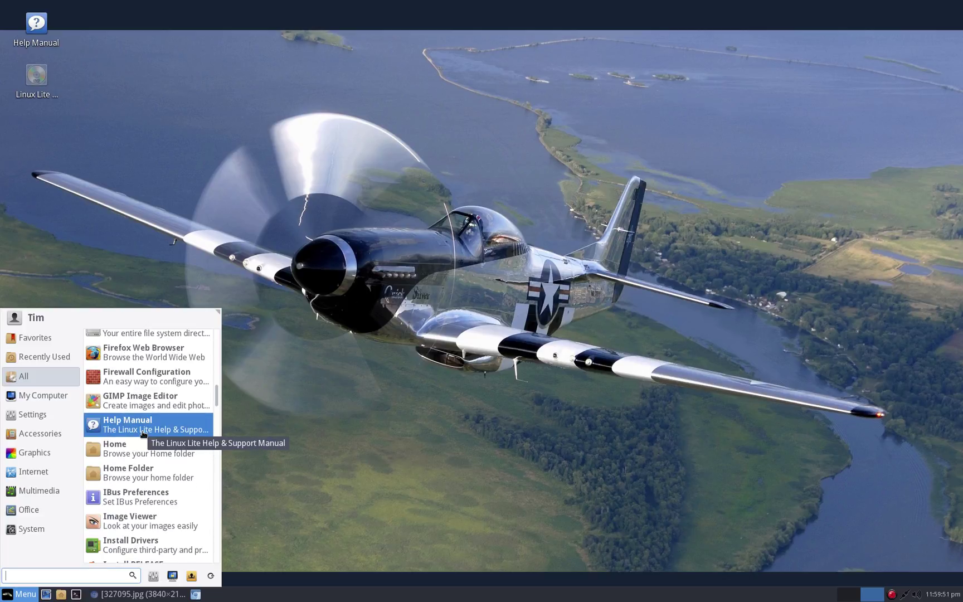
scroll(143, 435, "down", 2)
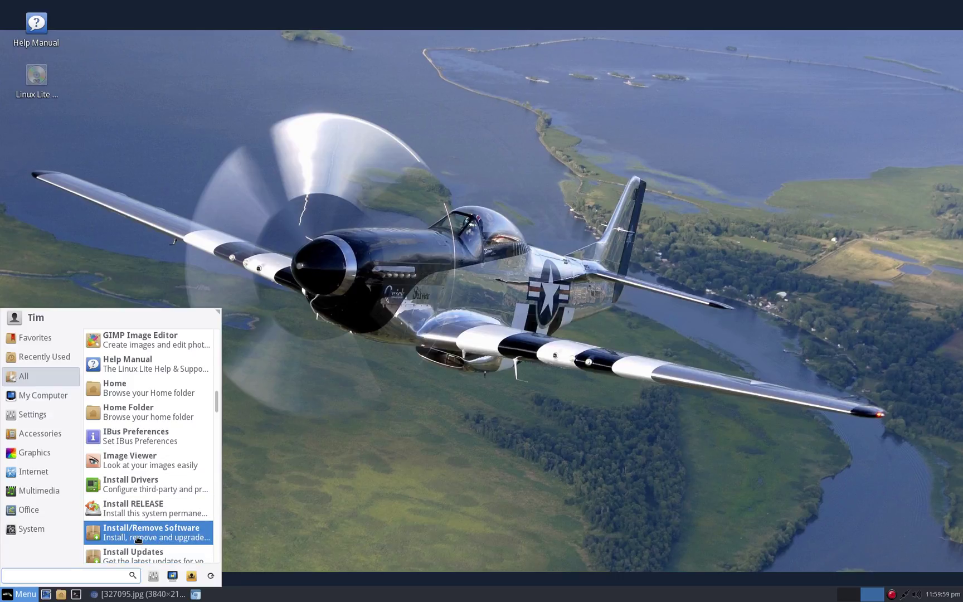
left_click(138, 539)
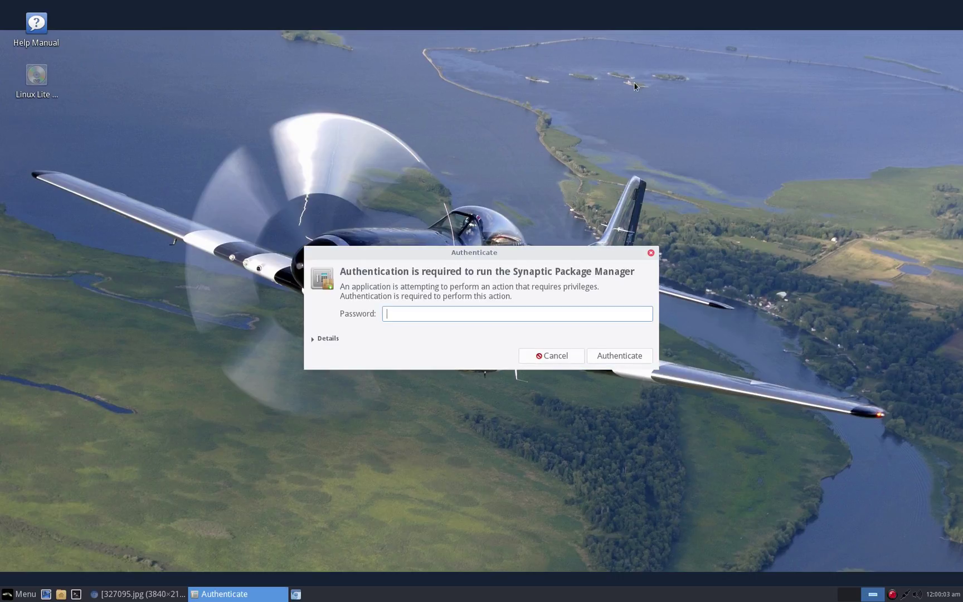
Enter the account password to authenticate and open Synaptic Package Manager
type("•••••••••")
key("Return")
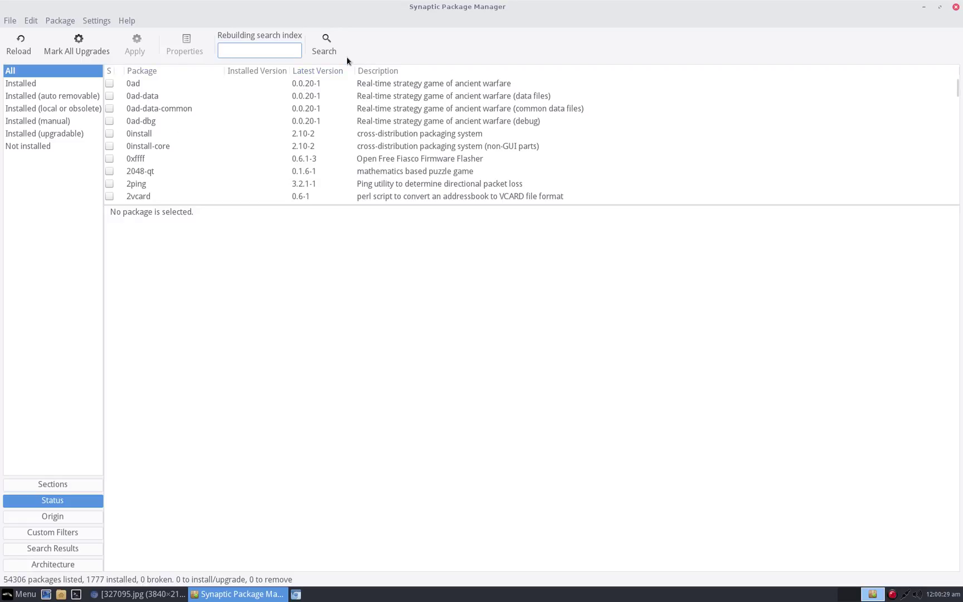
Search Synaptic's package list for 'openshot'
left_click(332, 49)
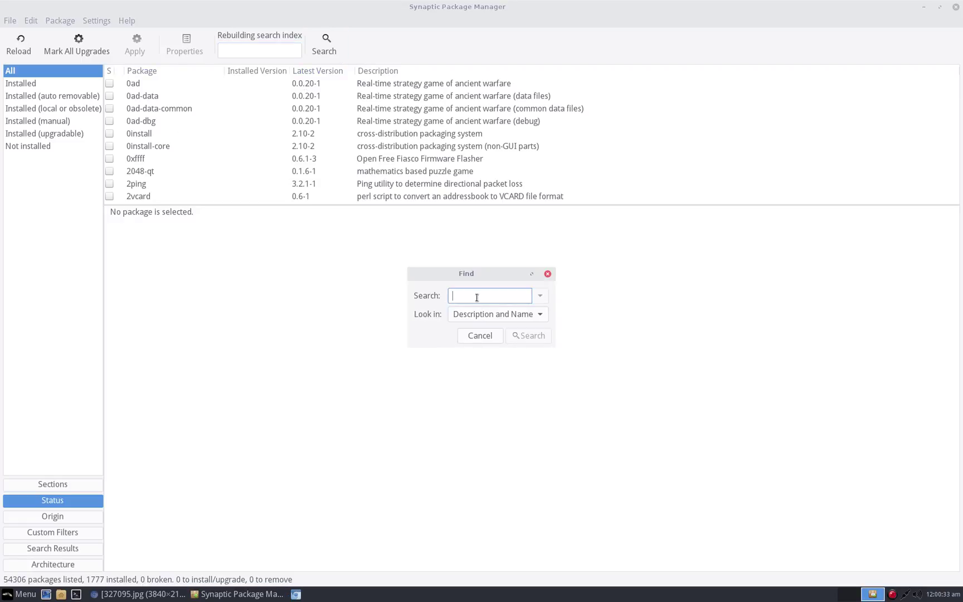
type("openshot")
left_click(529, 335)
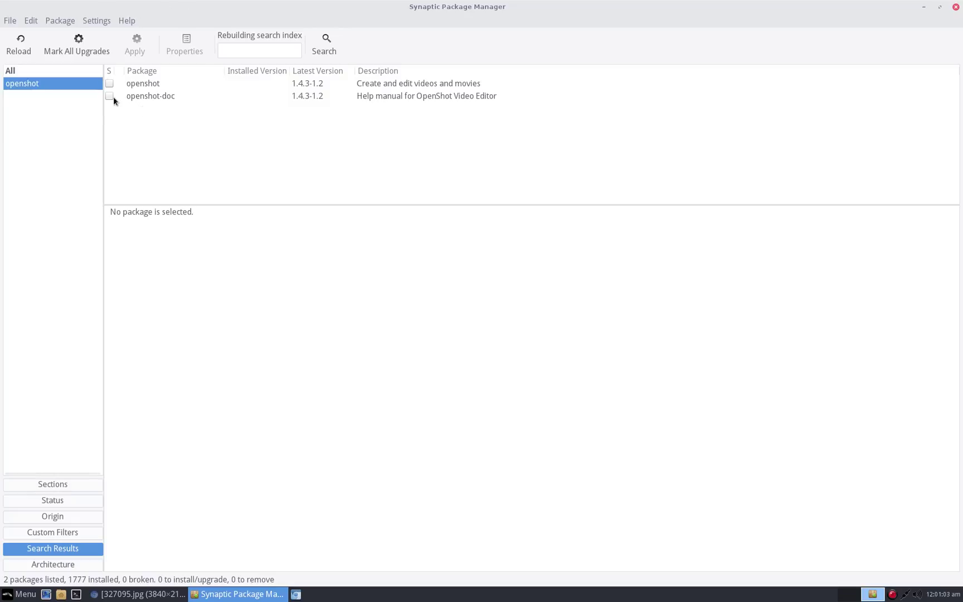
Mark openshot and its required dependencies for installation, then apply the 37-package change
left_click(110, 84)
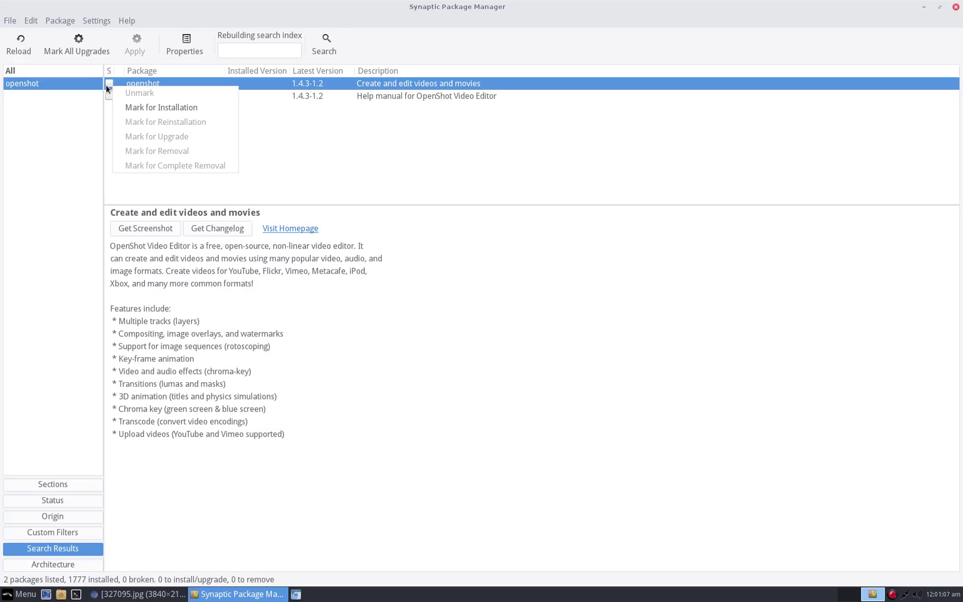
left_click(153, 110)
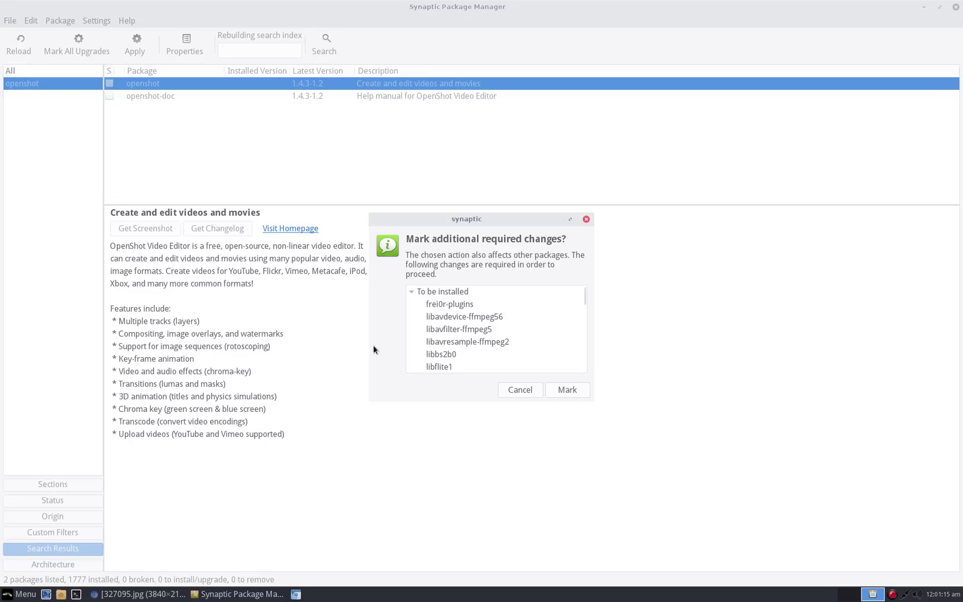
left_click(565, 390)
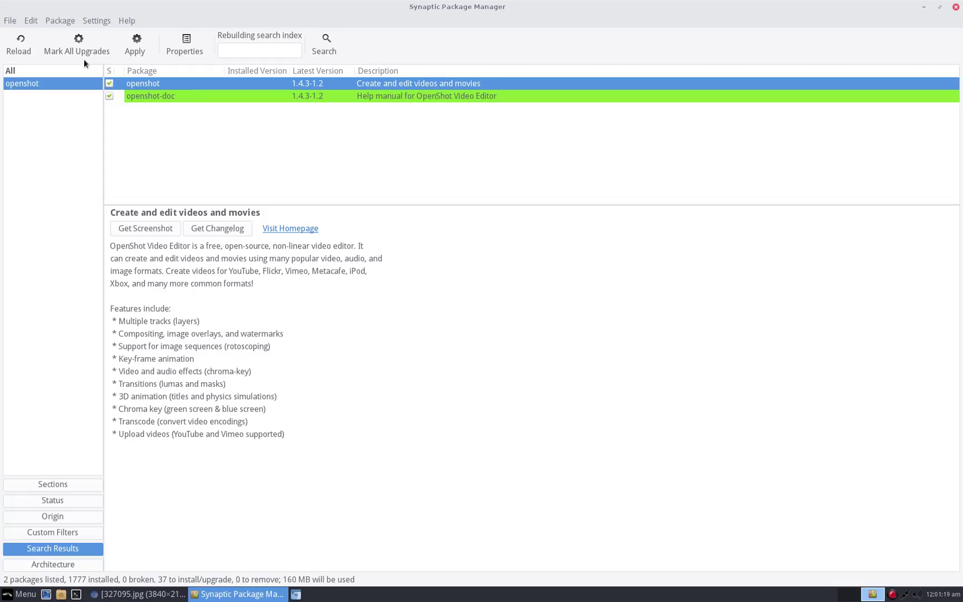
left_click(136, 51)
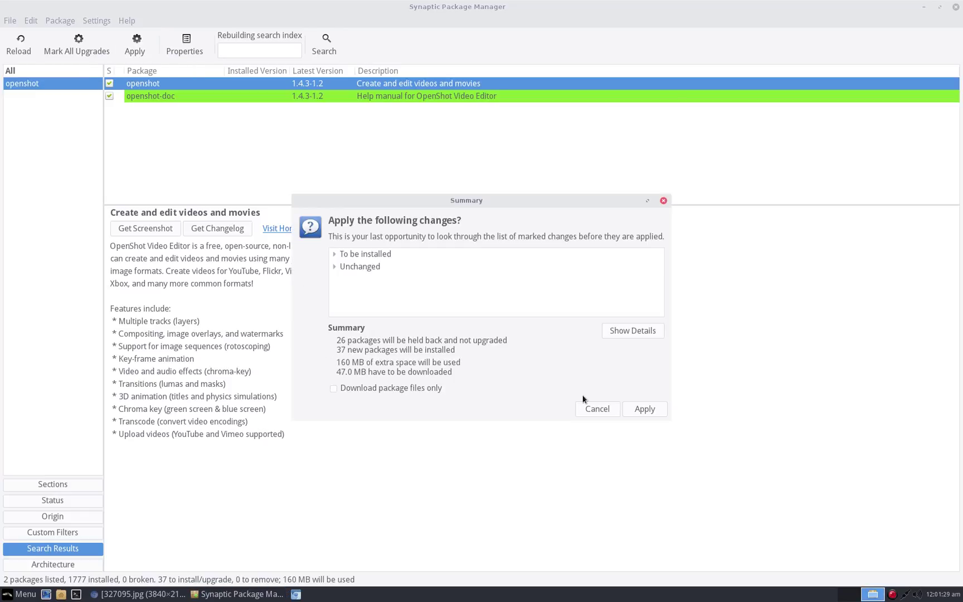
Confirm the Synaptic summary to install OpenShot and its dependencies
left_click(644, 409)
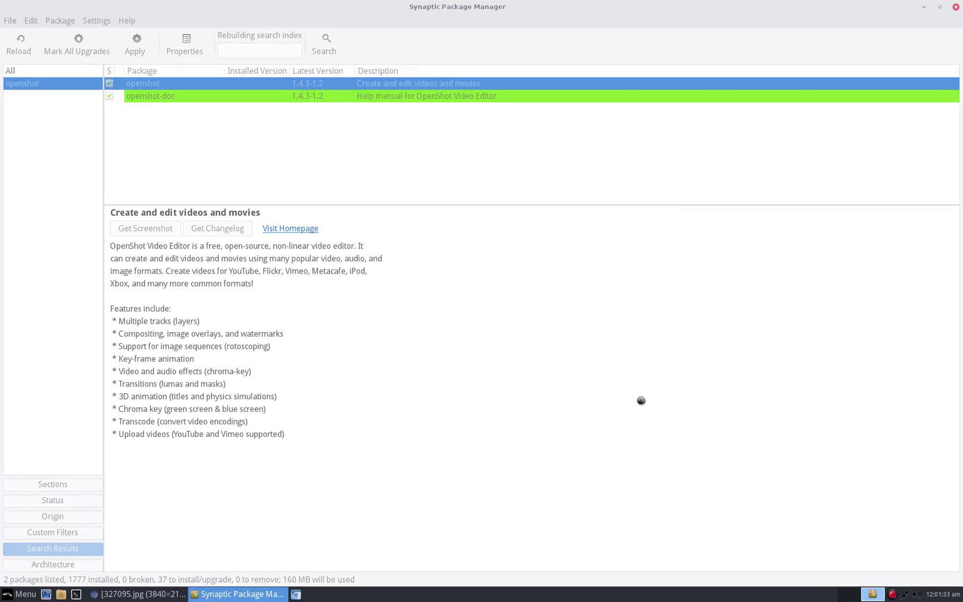
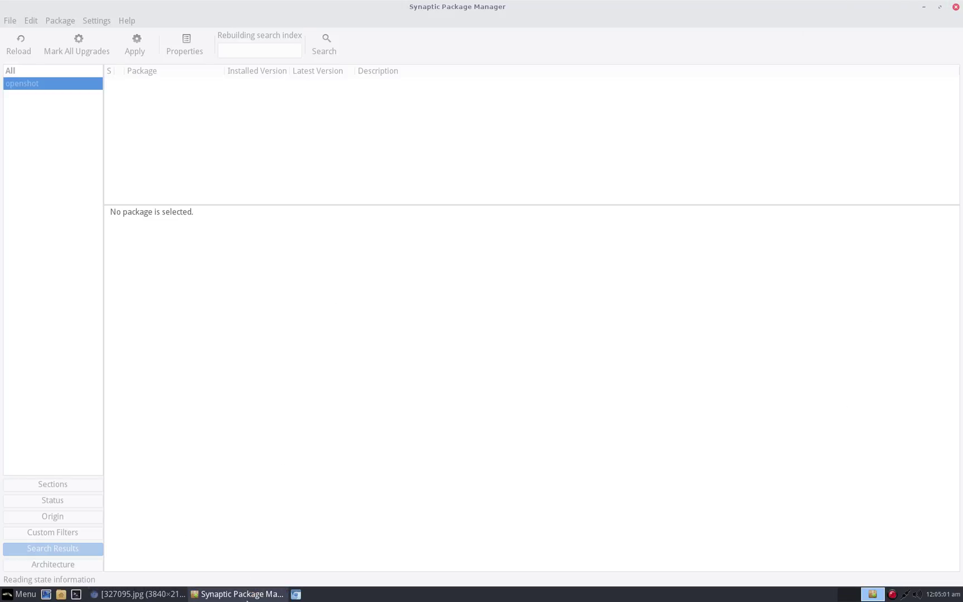
Clear the desktop and show the Whisker menu's Multimedia category listing OpenShot Video Editor
left_click(850, 595)
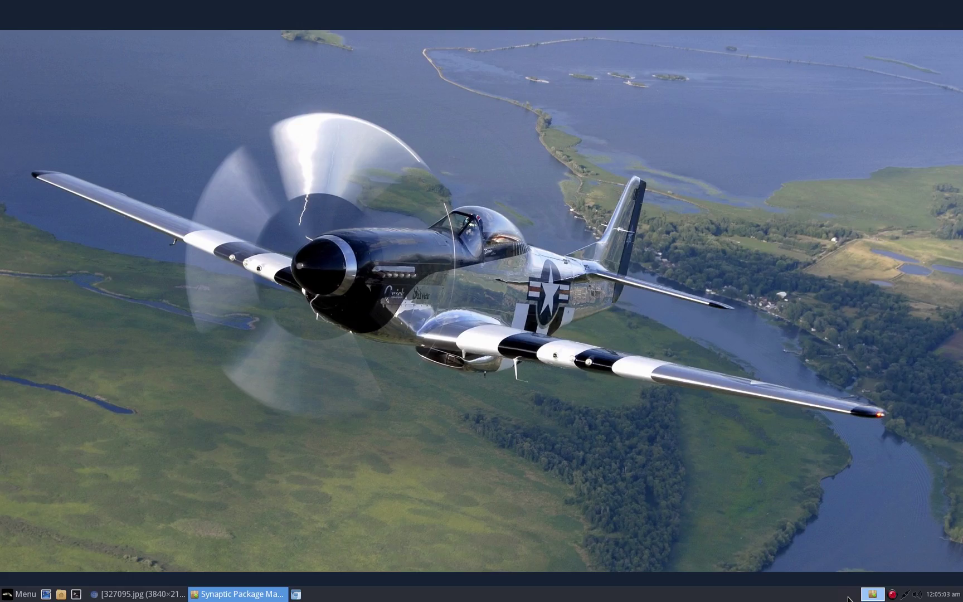
left_click(20, 595)
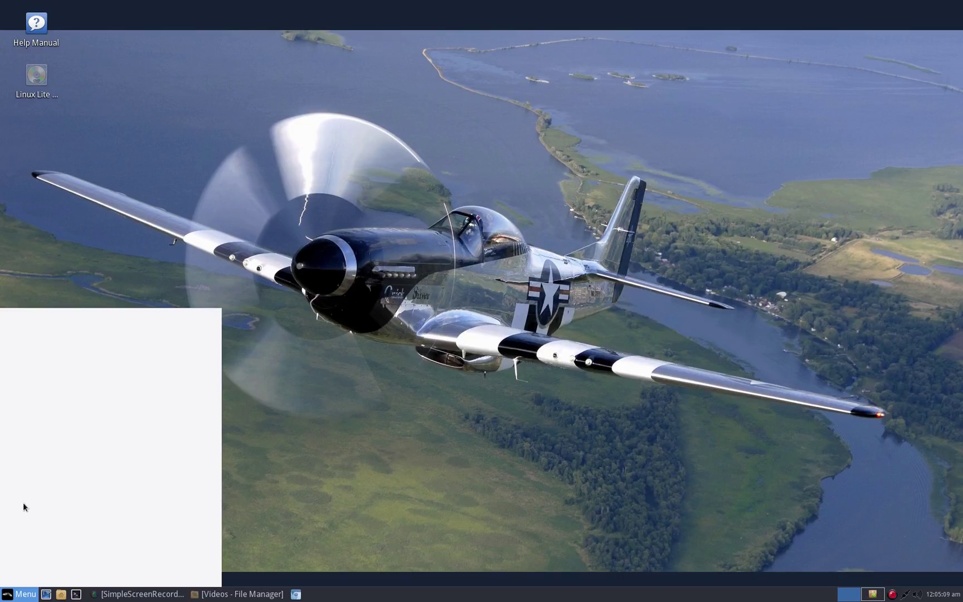
left_click(474, 432)
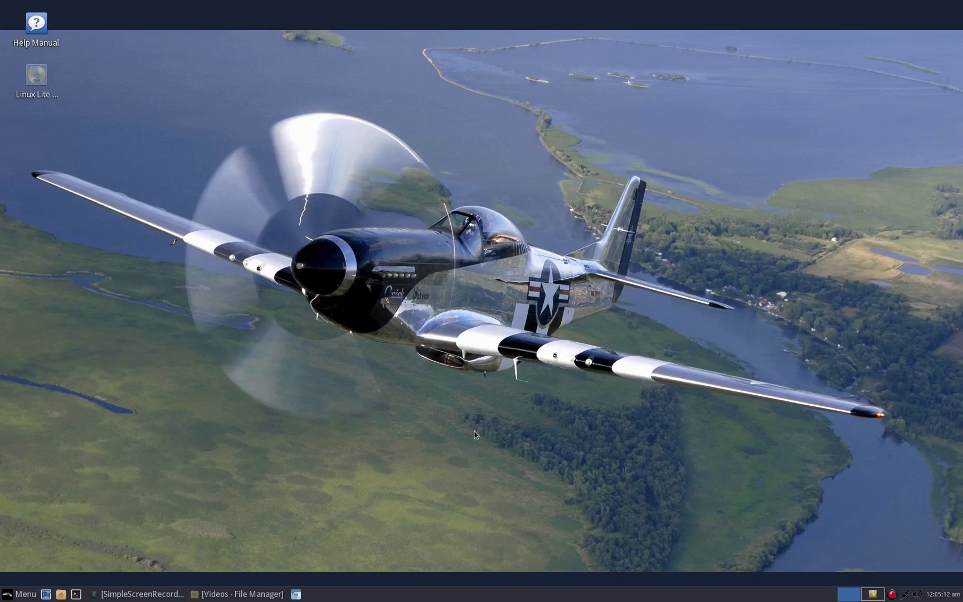
left_click(24, 593)
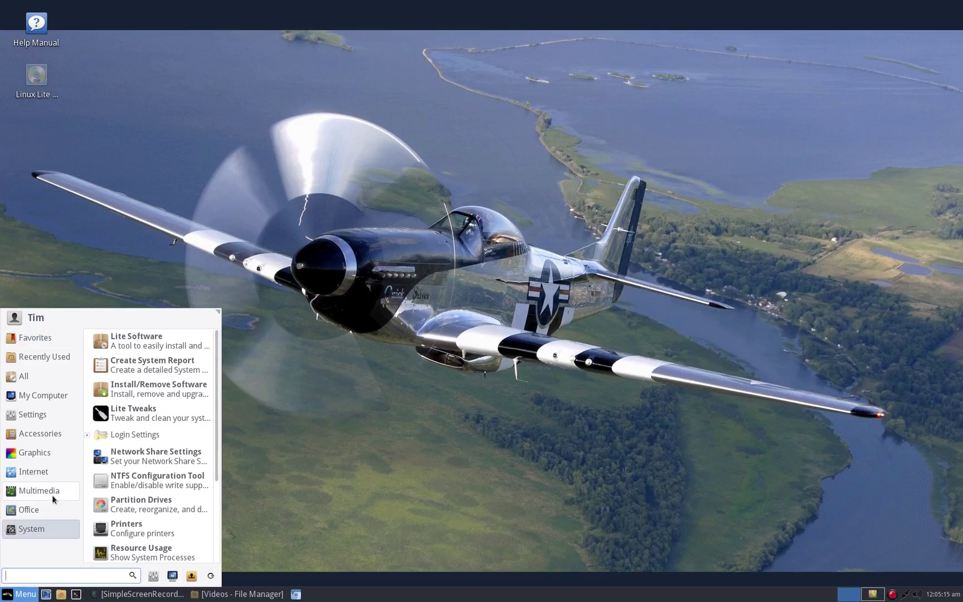
mouse_move(53, 494)
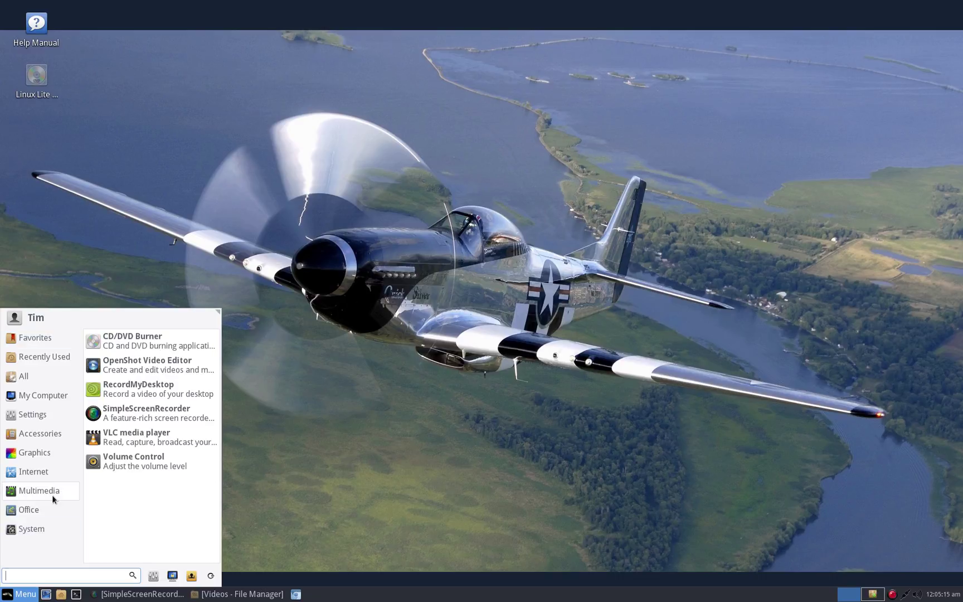
Start OpenShot Video Editor from the Multimedia list, opening its empty Default Project
left_click(156, 373)
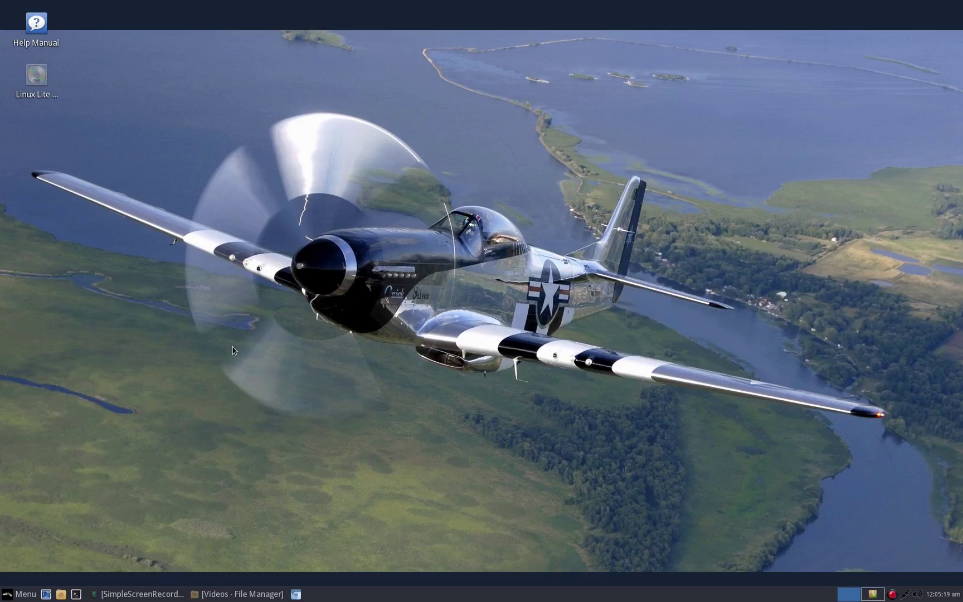